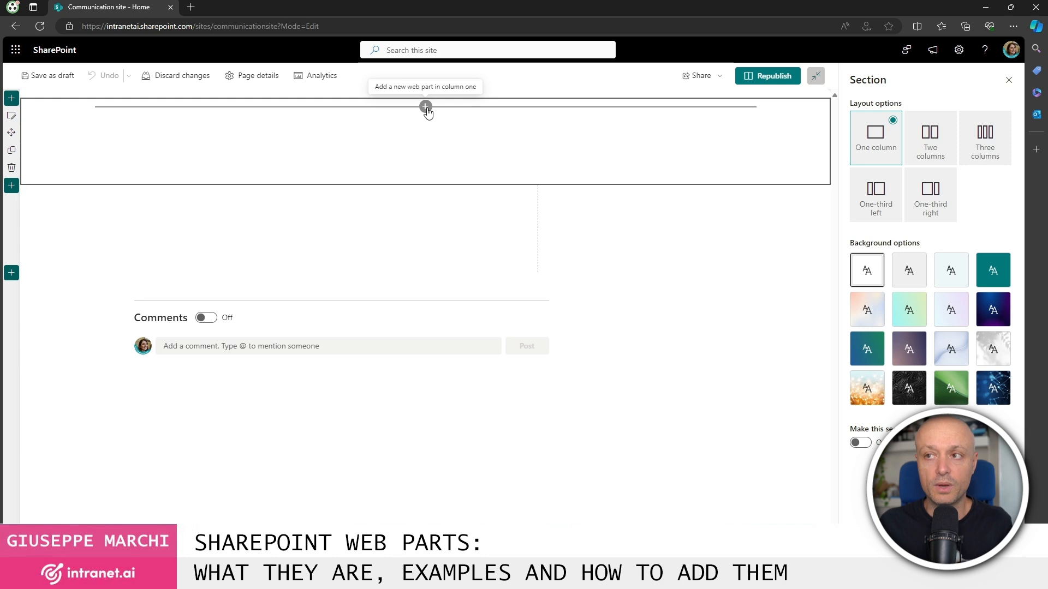
Review the available web parts and add a Quick links web part to the top one-column section.
{"action": "left_click", "coordinate": [426, 107]}
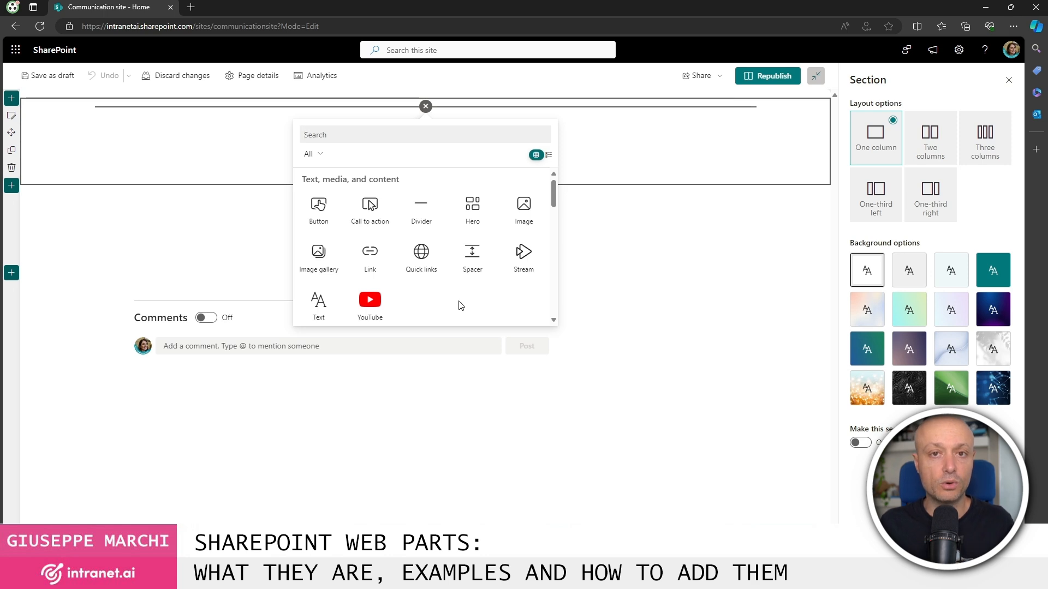
{"action": "scroll", "coordinate": [459, 306], "scroll_direction": "down", "scroll_amount": 3}
{"action": "scroll", "coordinate": [453, 298], "scroll_direction": "up", "scroll_amount": 3}
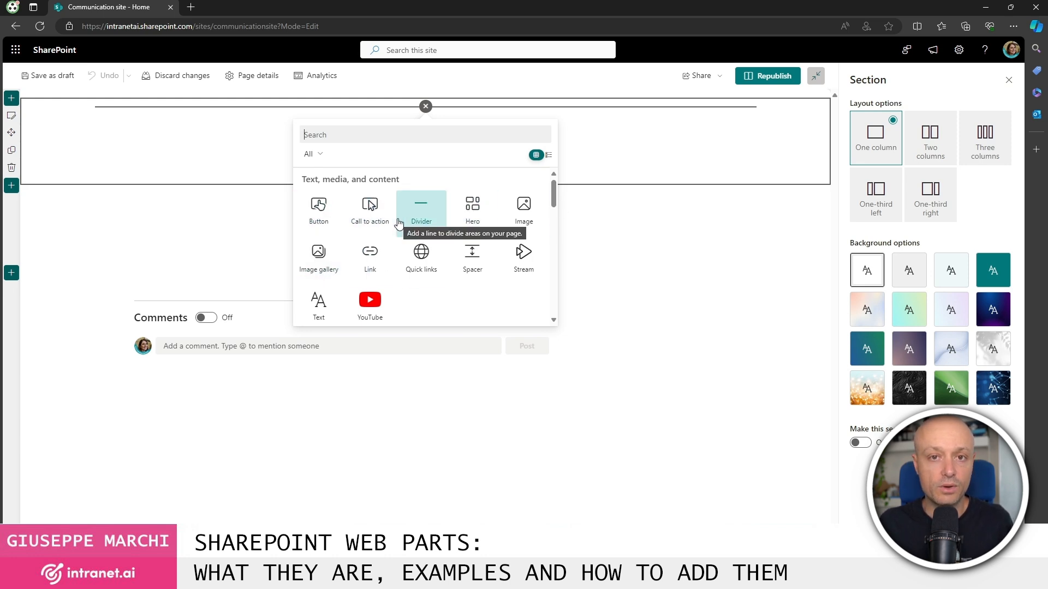
{"action": "scroll", "coordinate": [464, 270], "scroll_direction": "down", "scroll_amount": 1}
{"action": "scroll", "coordinate": [460, 266], "scroll_direction": "up", "scroll_amount": 1}
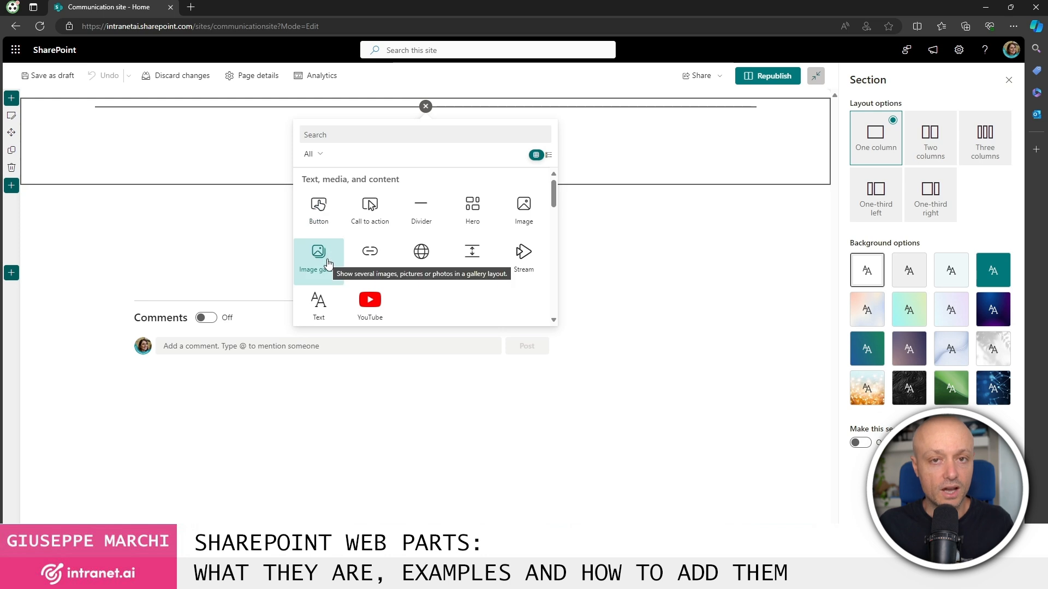
{"action": "scroll", "coordinate": [470, 284], "scroll_direction": "down", "scroll_amount": 4}
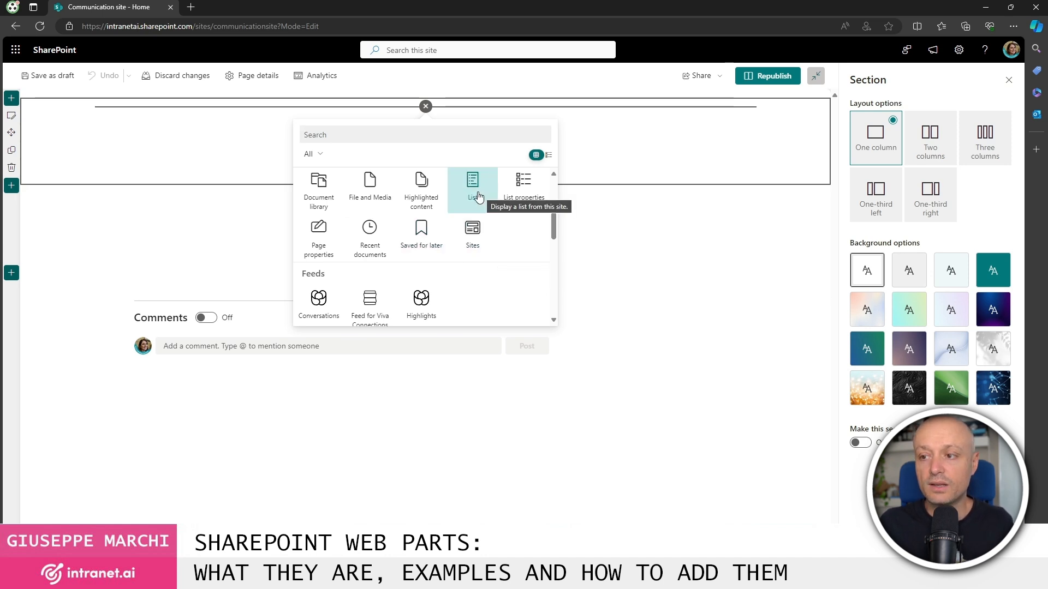
{"action": "scroll", "coordinate": [475, 218], "scroll_direction": "down", "scroll_amount": 3}
{"action": "scroll", "coordinate": [464, 243], "scroll_direction": "down", "scroll_amount": 8}
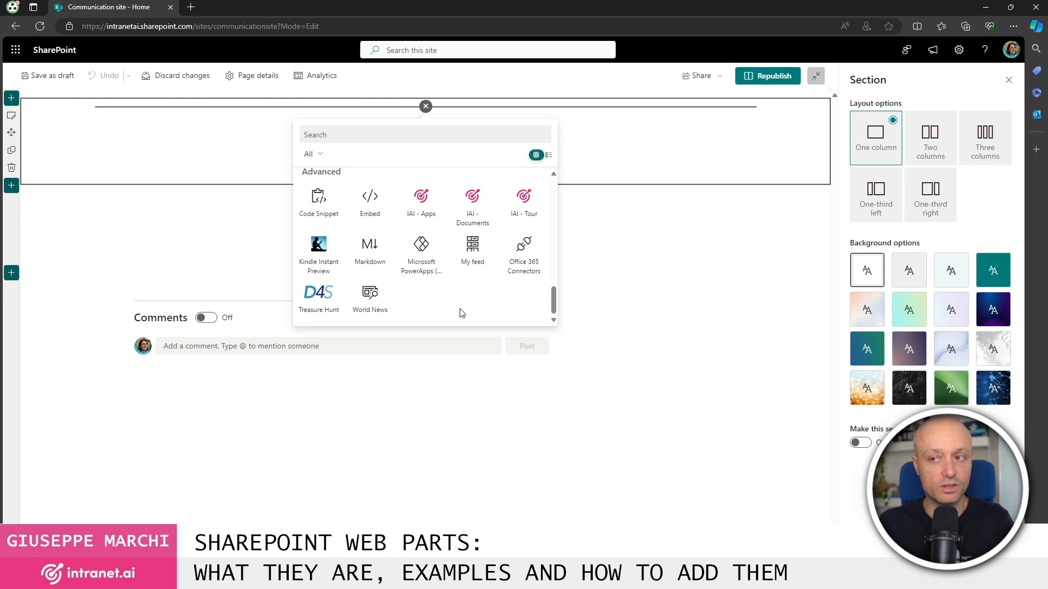
{"action": "scroll", "coordinate": [440, 300], "scroll_direction": "up", "scroll_amount": 5}
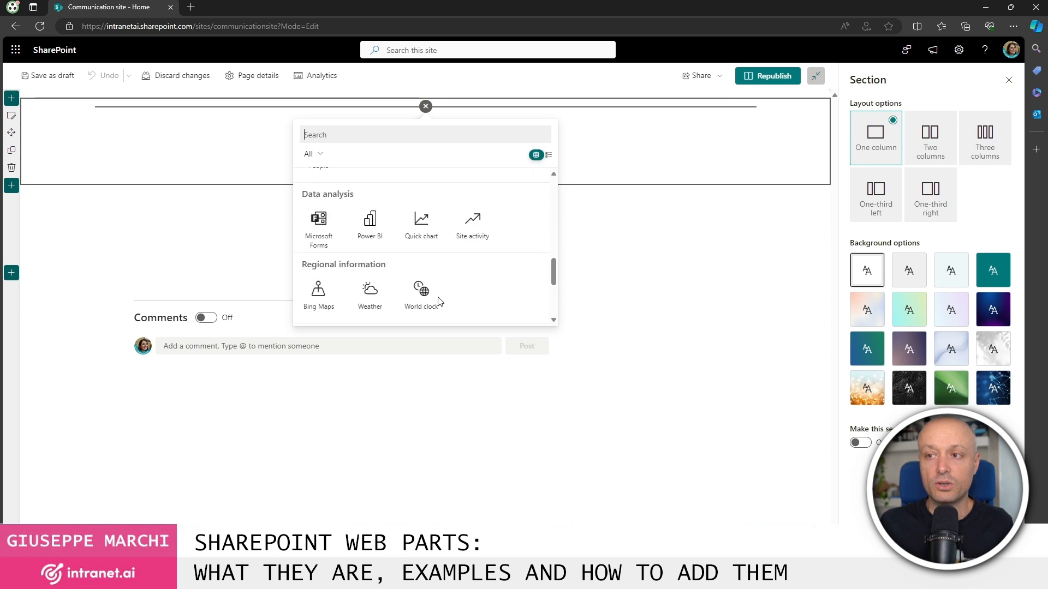
{"action": "scroll", "coordinate": [440, 301], "scroll_direction": "up", "scroll_amount": 5}
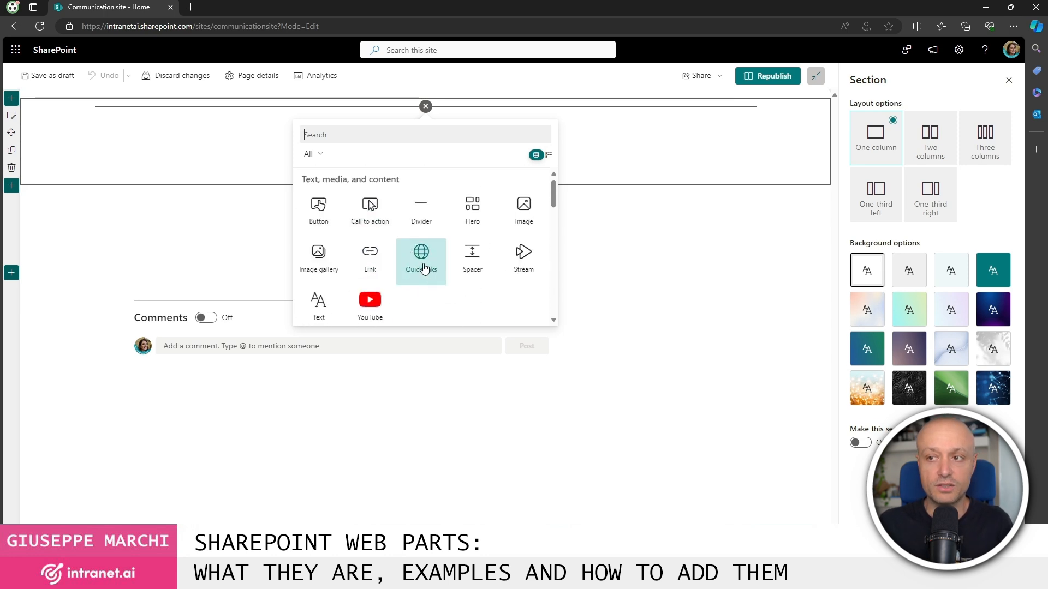
{"action": "left_click", "coordinate": [423, 267]}
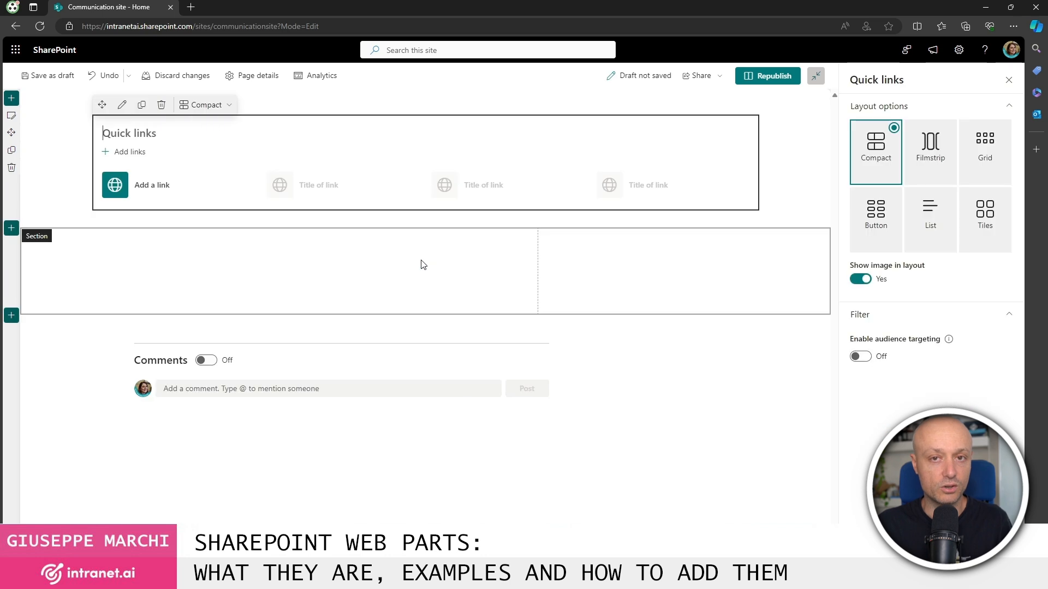
{"action": "left_click", "coordinate": [423, 265]}
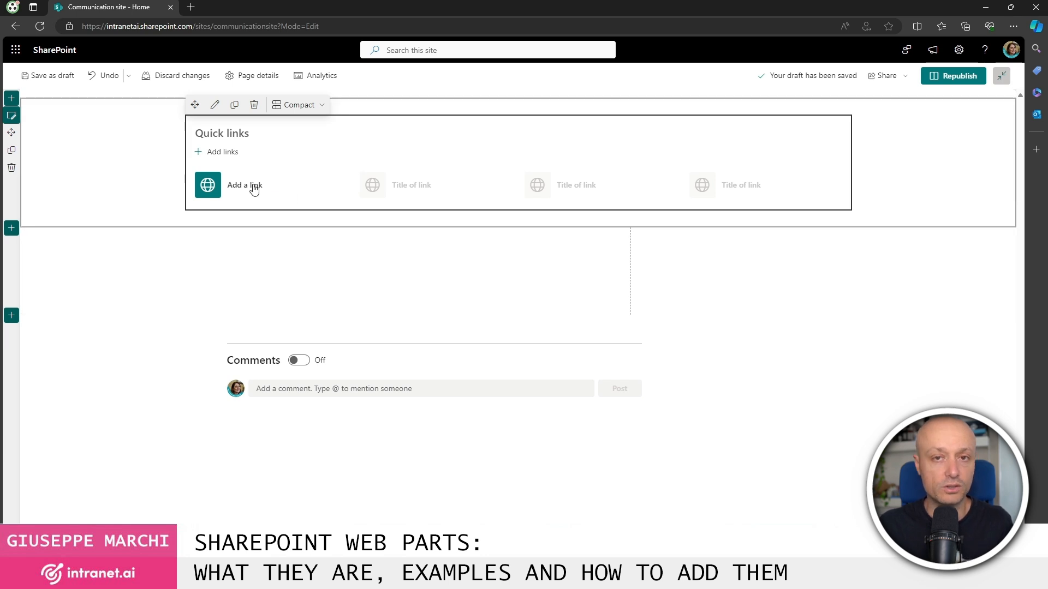
{"action": "left_click", "coordinate": [232, 155]}
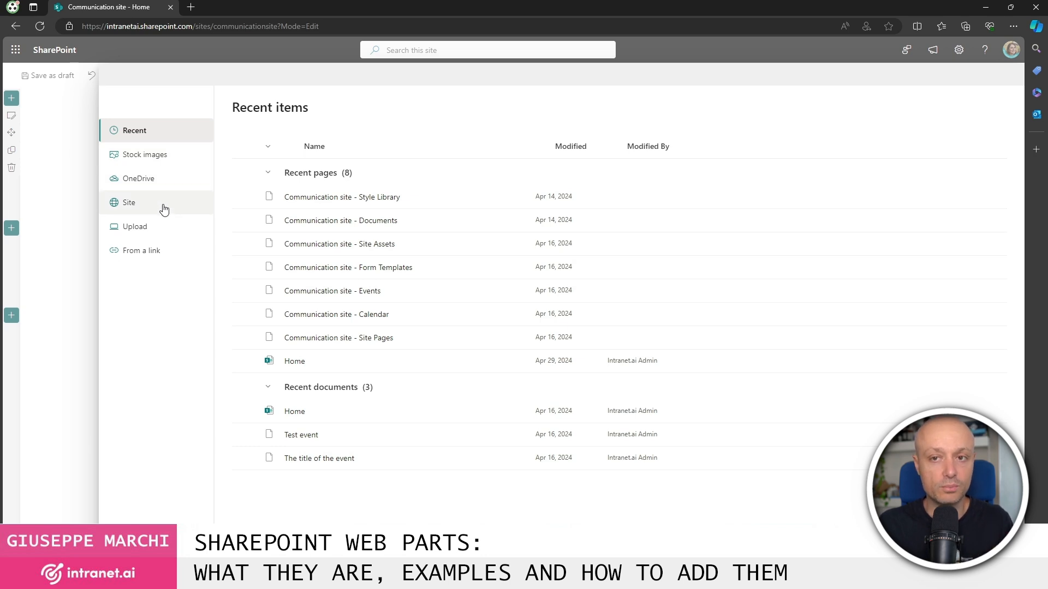
{"action": "left_click", "coordinate": [166, 254]}
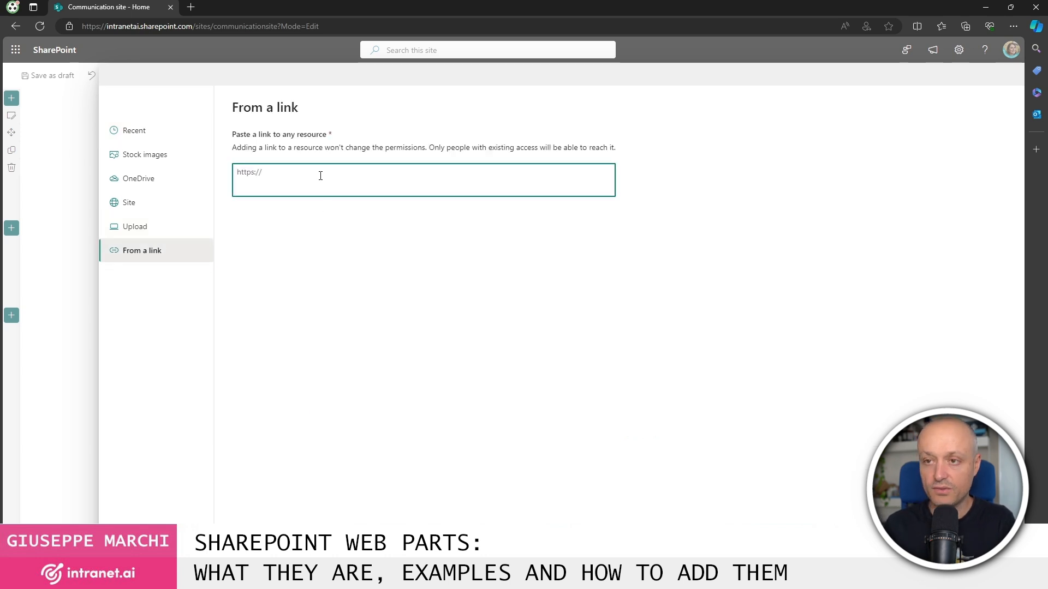
{"action": "type", "text": "https:/"}
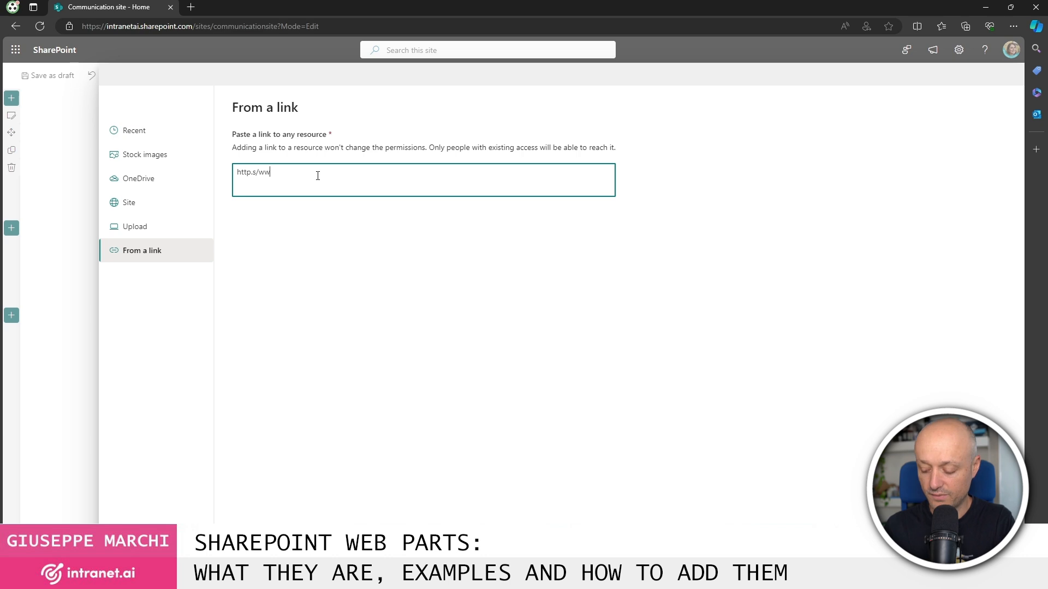
{"action": "type", "text": "/w"}
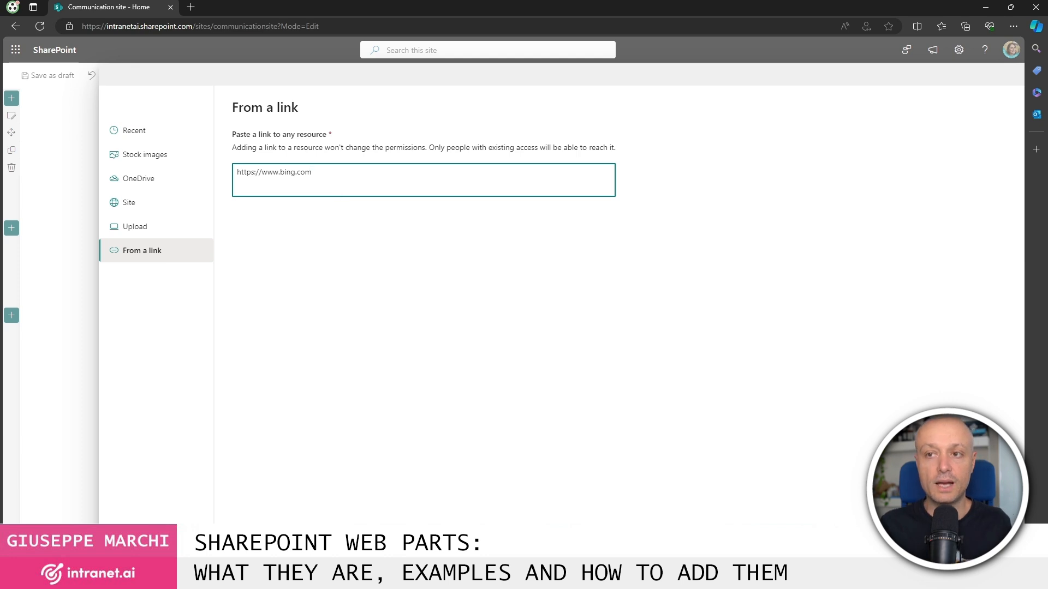
{"action": "key", "text": "Return"}
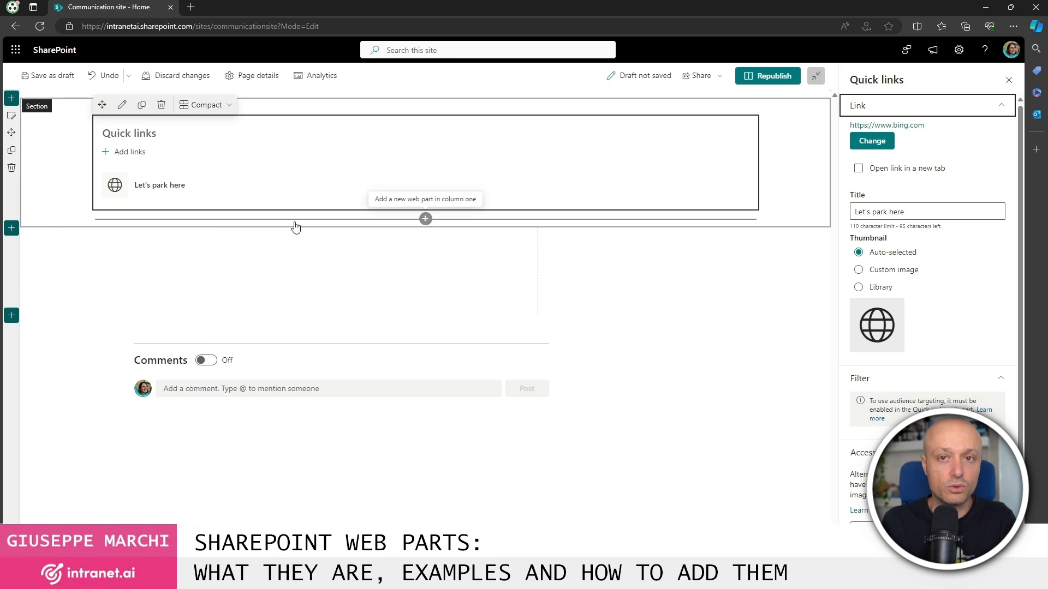
Set the title of the new quick link to Bing.com.
{"action": "left_click_drag", "start_coordinate": [922, 213], "coordinate": [719, 226]}
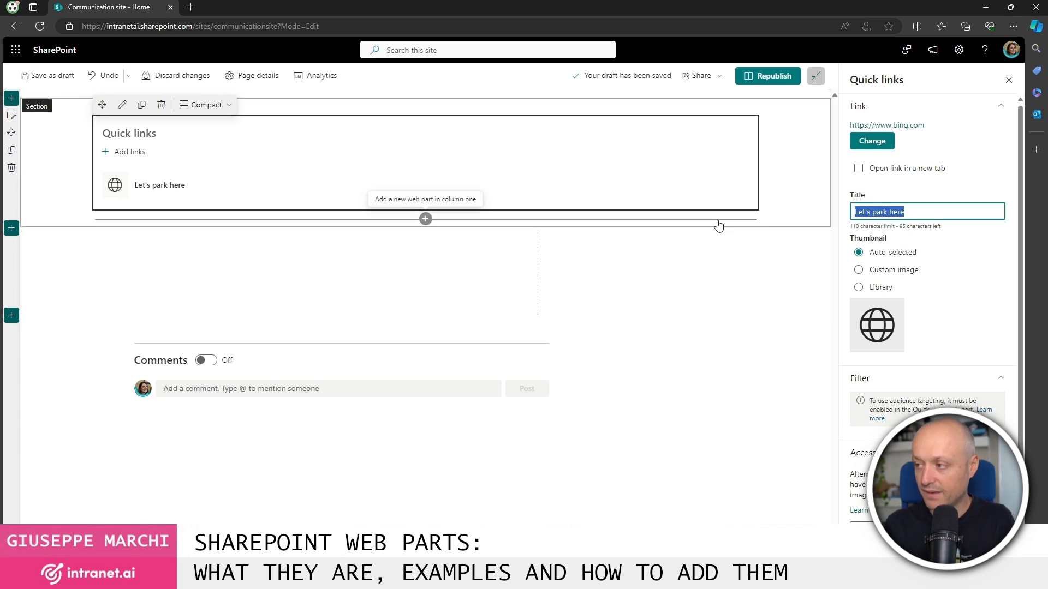
{"action": "type", "text": "Bing.com"}
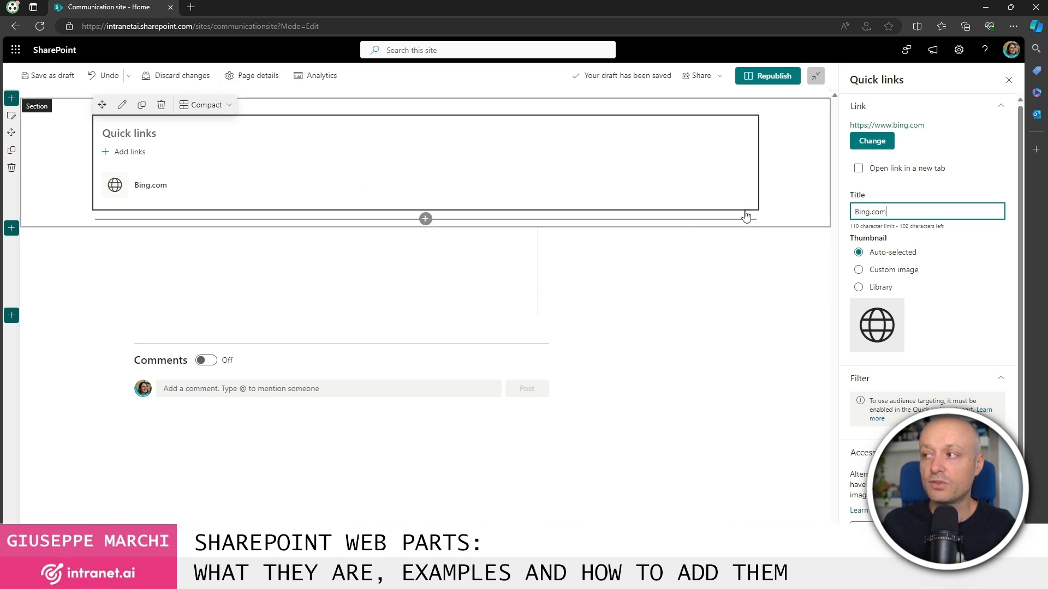
{"action": "left_click", "coordinate": [859, 171]}
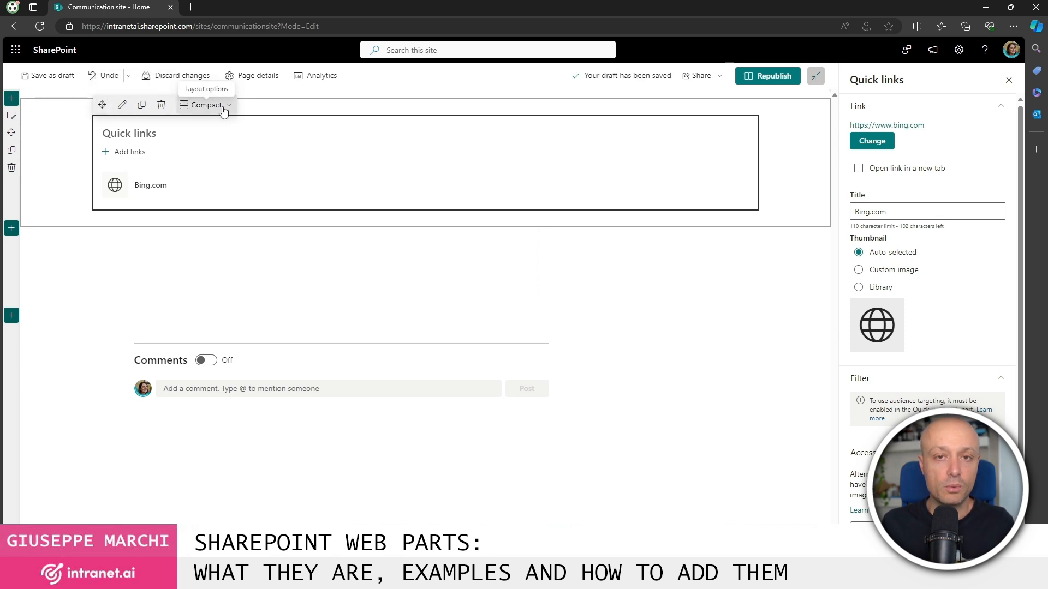
Try moving the Quick links web part to the lower section and back, and duplicating it and deleting the copy.
{"action": "left_click_drag", "start_coordinate": [102, 106], "coordinate": [168, 271]}
{"action": "left_click_drag", "start_coordinate": [102, 192], "coordinate": [125, 117]}
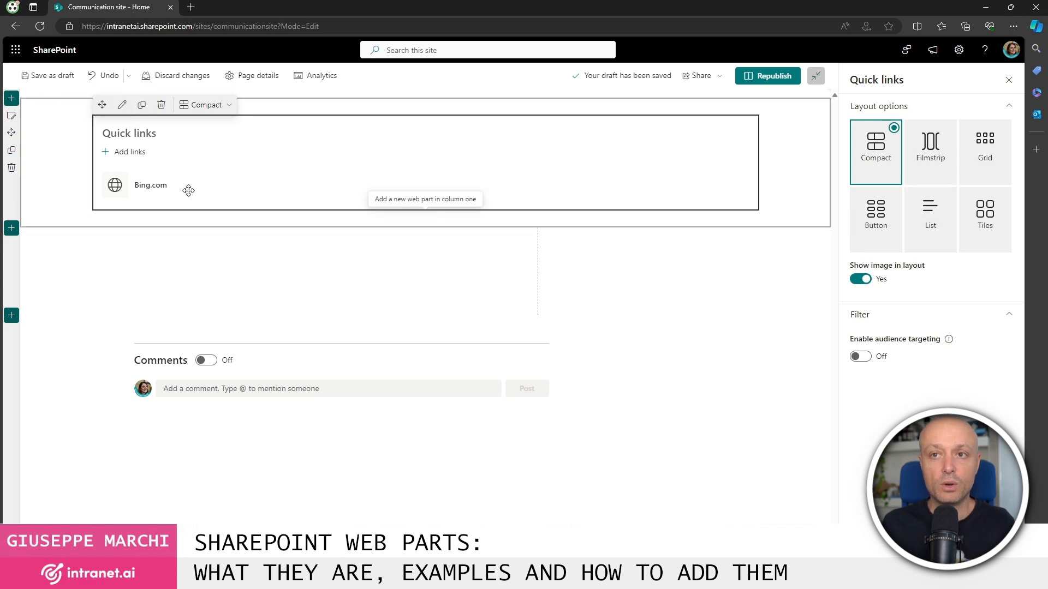
{"action": "left_click", "coordinate": [141, 104]}
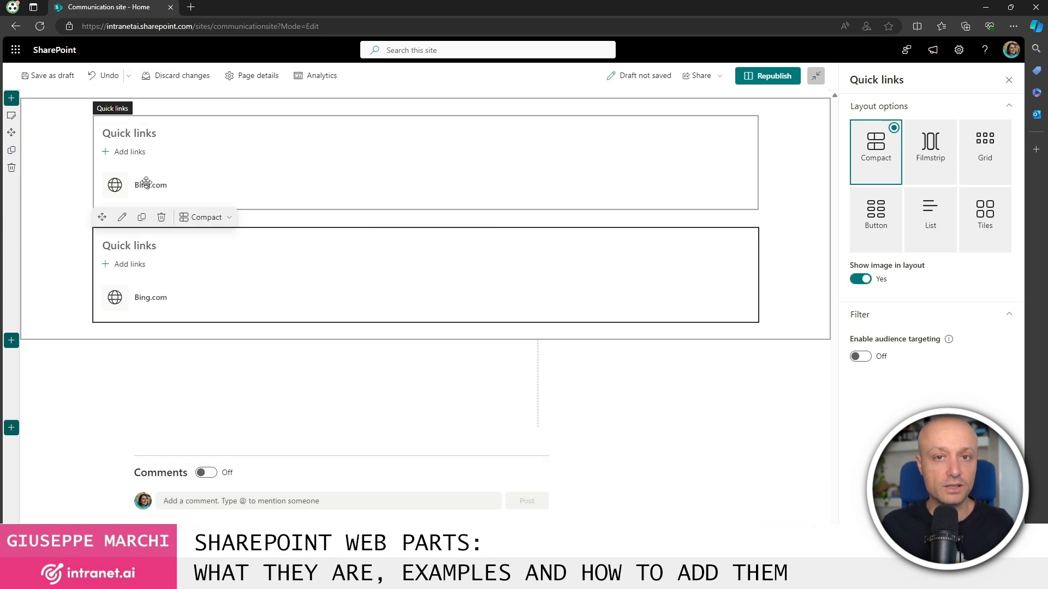
{"action": "left_click", "coordinate": [161, 218]}
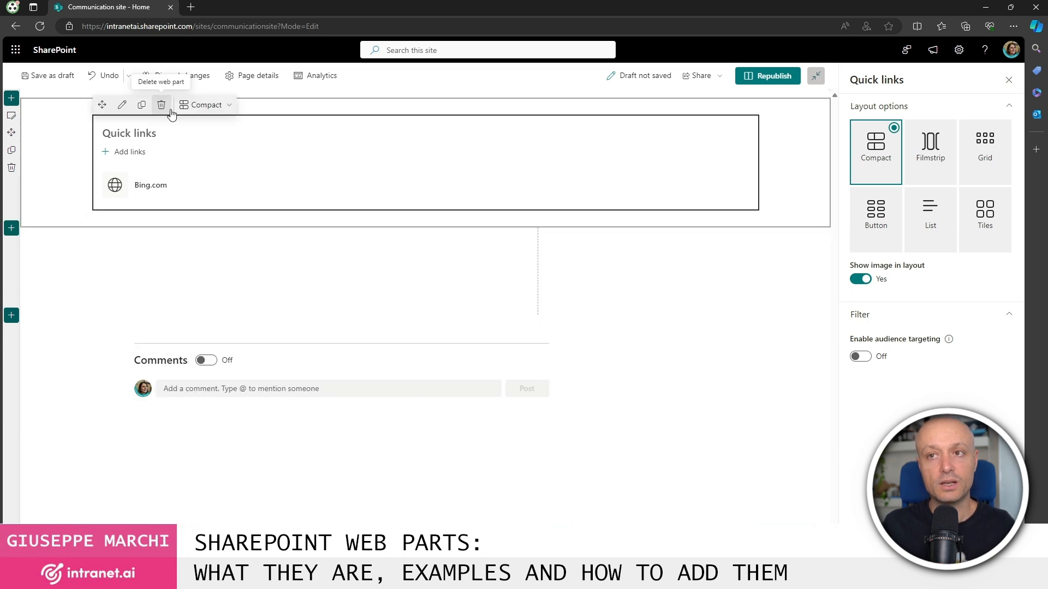
Try the Compact, Filmstrip and Grid layouts on the Quick links web part.
{"action": "left_click", "coordinate": [227, 106]}
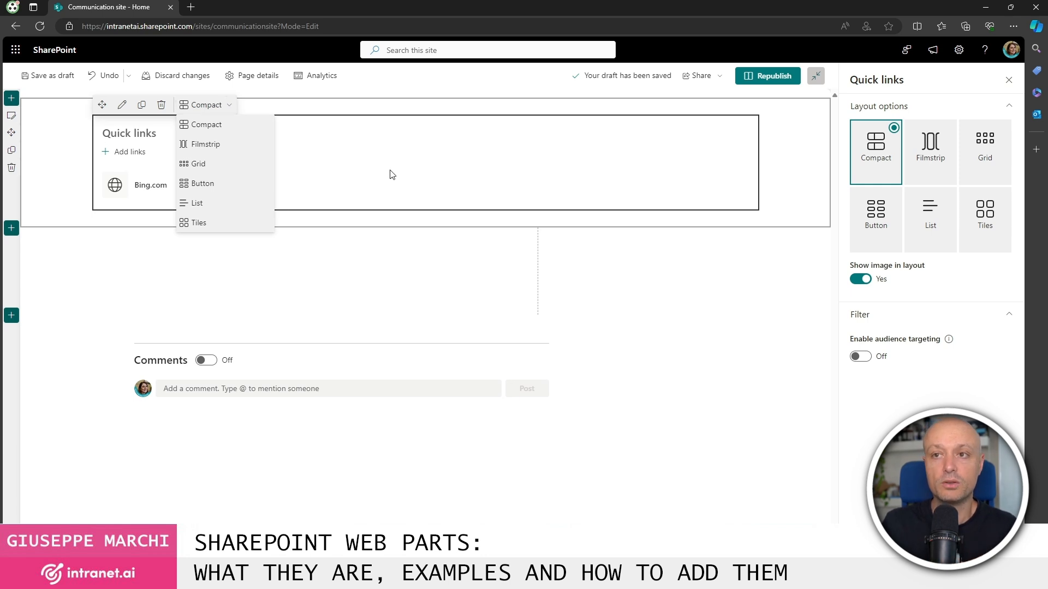
{"action": "left_click", "coordinate": [228, 125]}
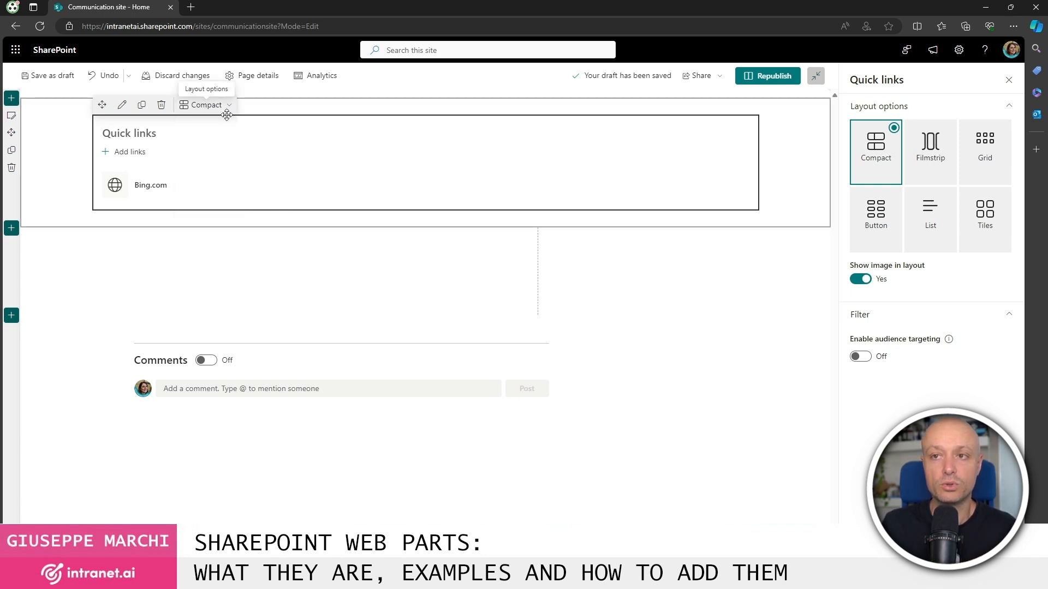
{"action": "left_click", "coordinate": [228, 107]}
{"action": "left_click", "coordinate": [234, 147]}
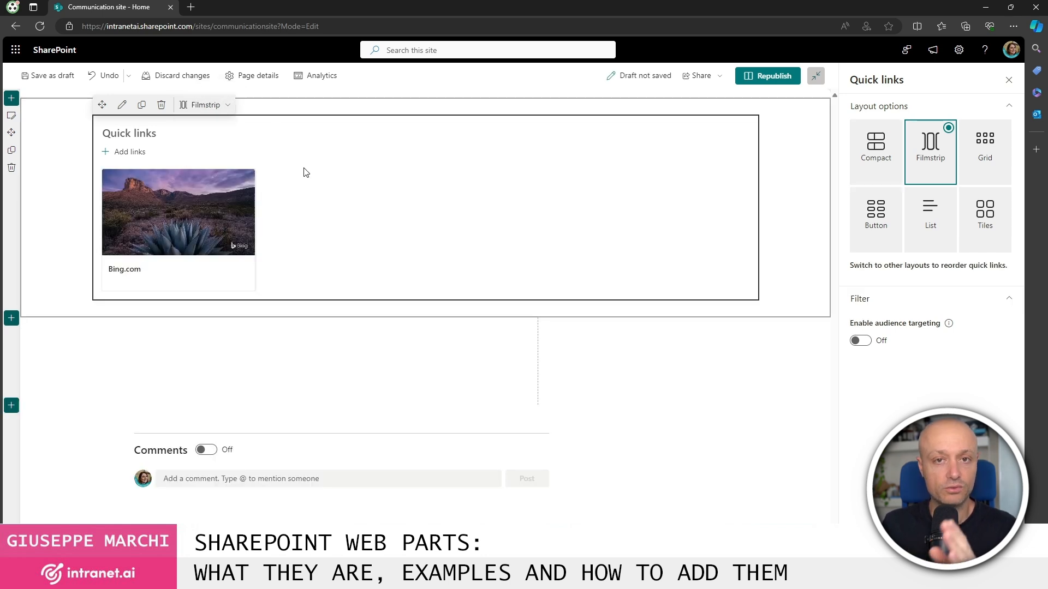
{"action": "left_click", "coordinate": [227, 107]}
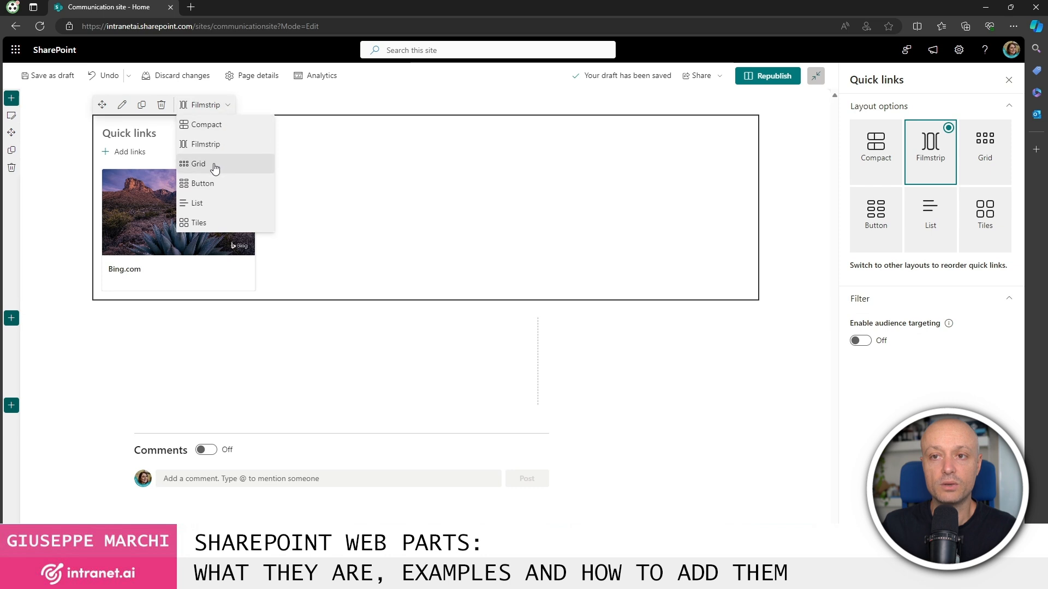
{"action": "left_click", "coordinate": [215, 164]}
Switch the Quick links web part to the Button layout with the Fill color button appearance.
{"action": "left_click", "coordinate": [210, 105]}
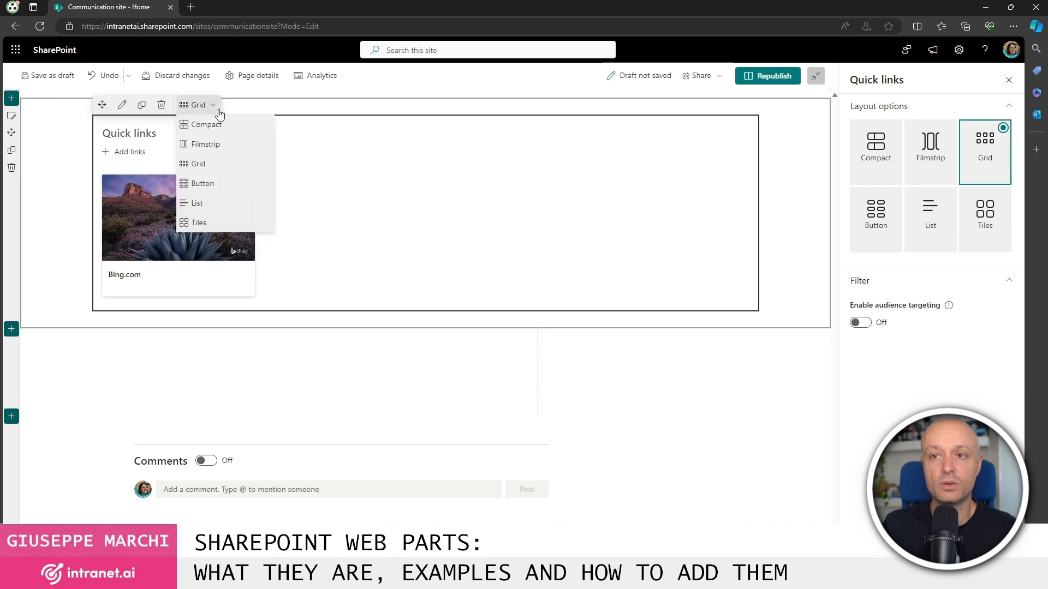
{"action": "left_click", "coordinate": [213, 182]}
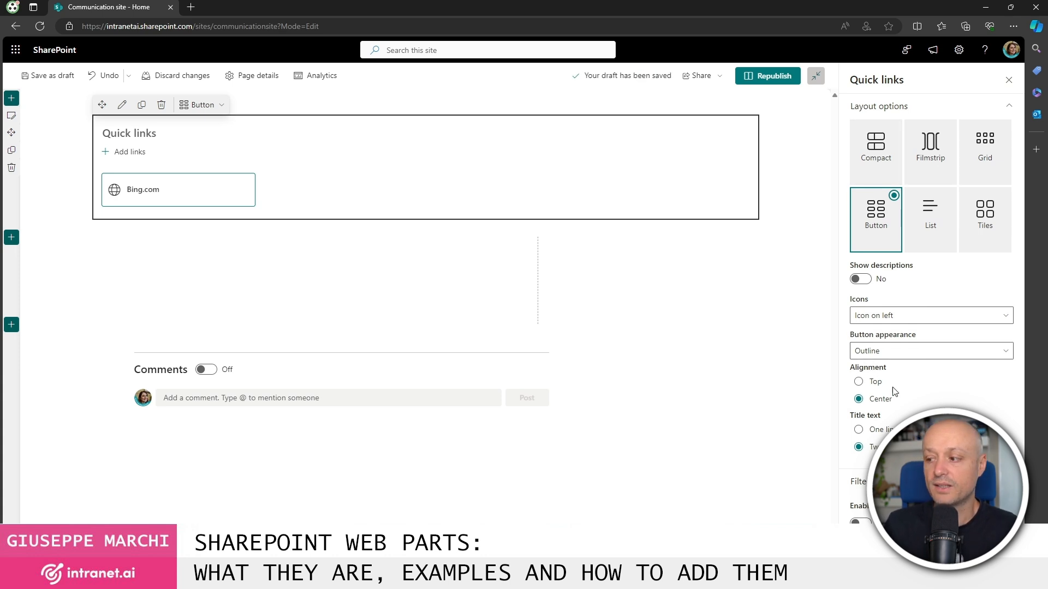
{"action": "left_click", "coordinate": [884, 352]}
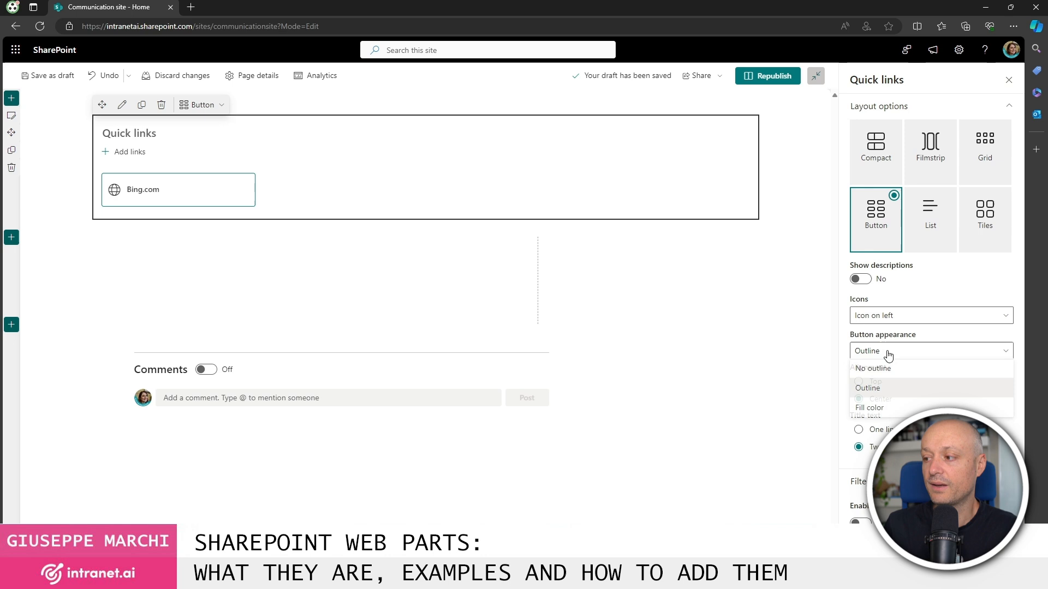
{"action": "left_click", "coordinate": [876, 410]}
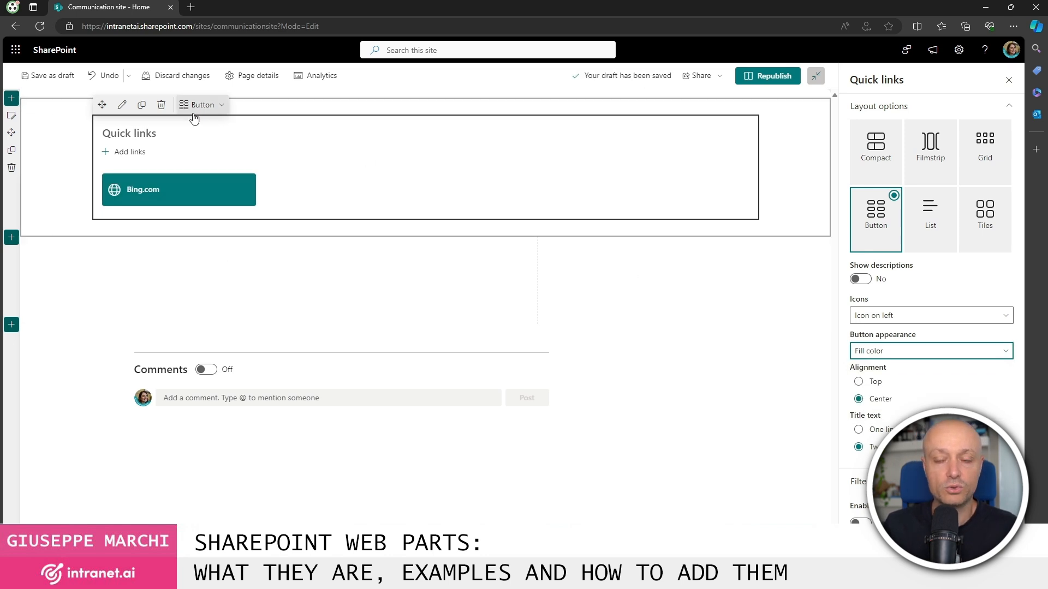
Add an Image web part to the wide column of the lower section, using the first stock illustration of people among geometric shapes.
{"action": "left_click", "coordinate": [314, 245]}
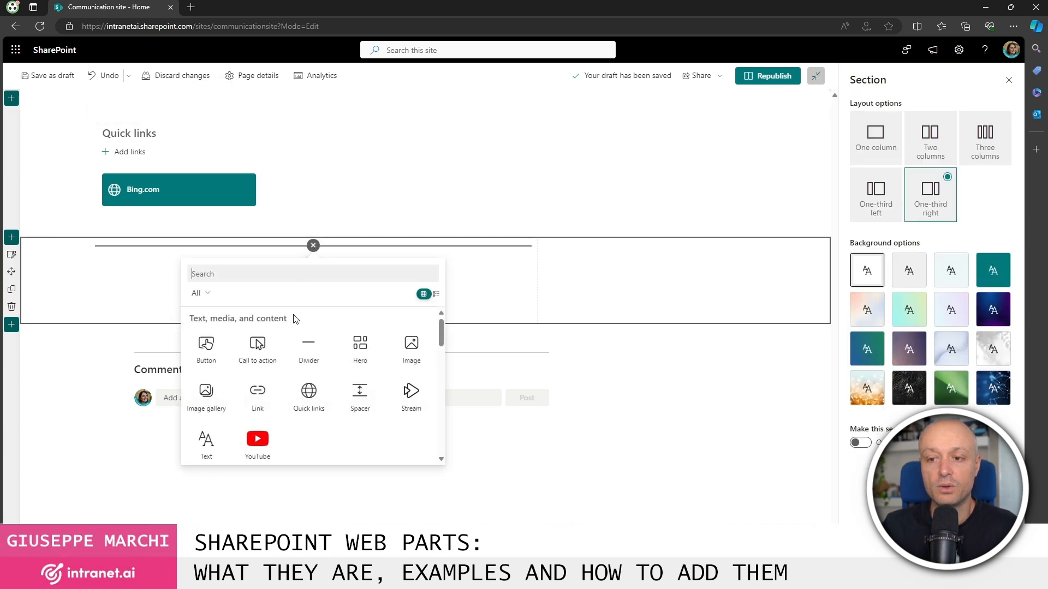
{"action": "left_click", "coordinate": [413, 349]}
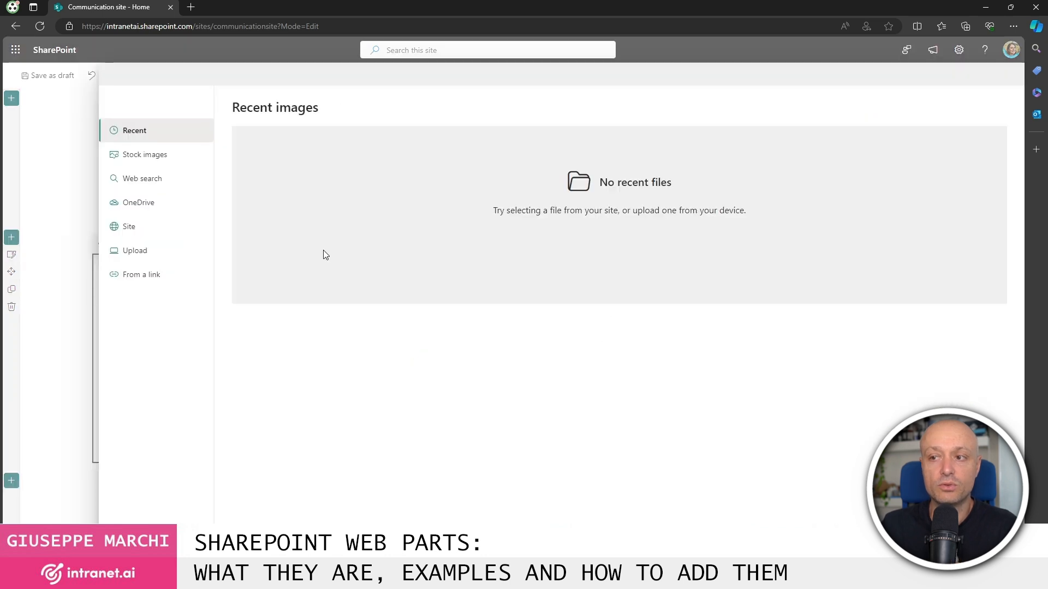
{"action": "left_click", "coordinate": [166, 158]}
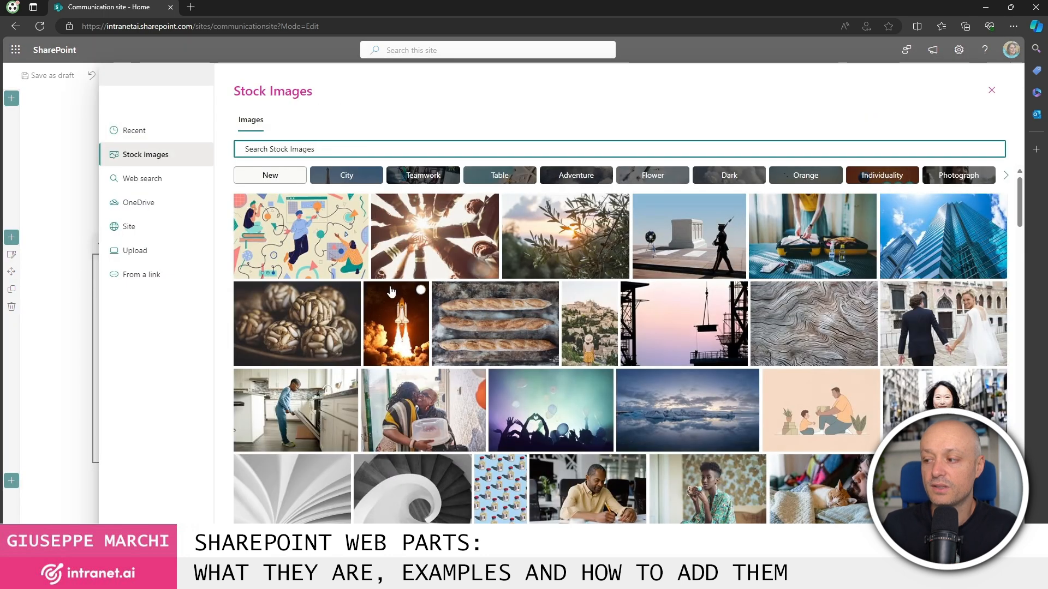
{"action": "left_click", "coordinate": [319, 234]}
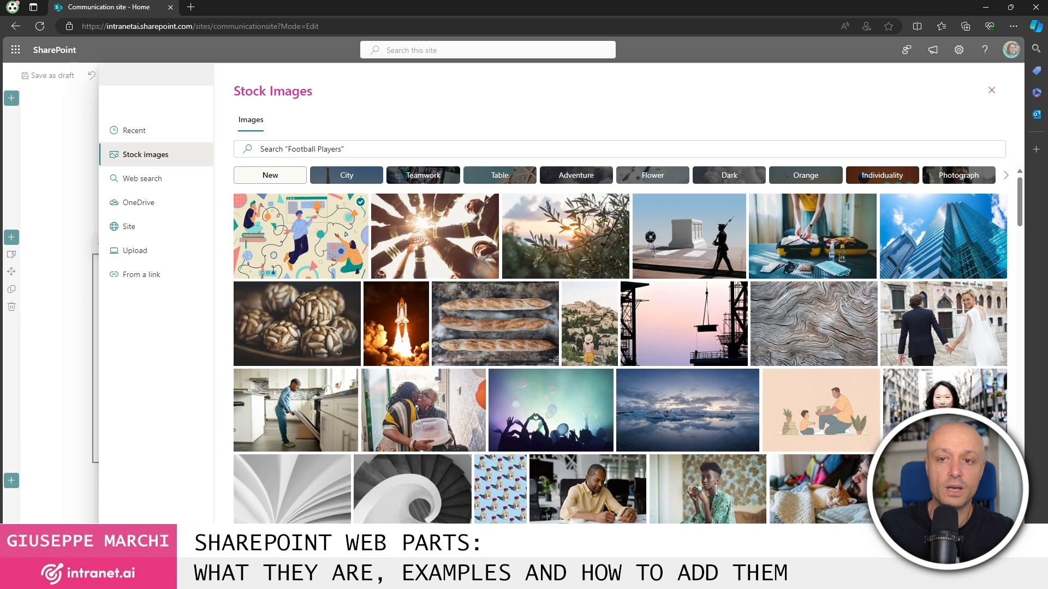
{"action": "left_click", "coordinate": [927, 546]}
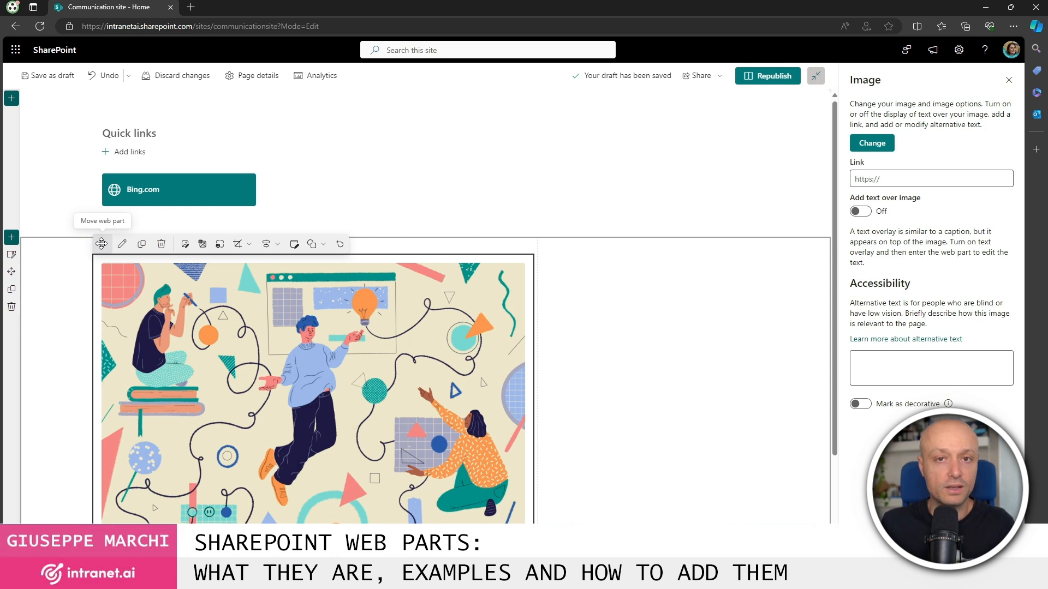
Move the Image web part to the lower section's narrow right column and the Quick links web part into its wide left column.
{"action": "left_click_drag", "start_coordinate": [102, 244], "coordinate": [592, 286]}
{"action": "left_click_drag", "start_coordinate": [102, 105], "coordinate": [122, 276]}
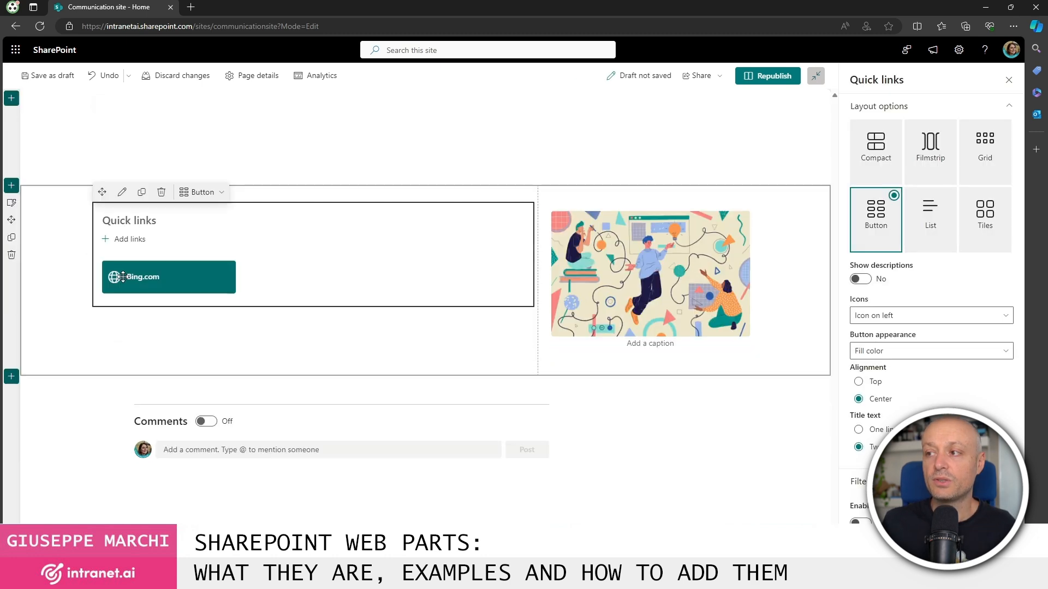
{"action": "left_click", "coordinate": [40, 136]}
{"action": "left_click", "coordinate": [571, 239]}
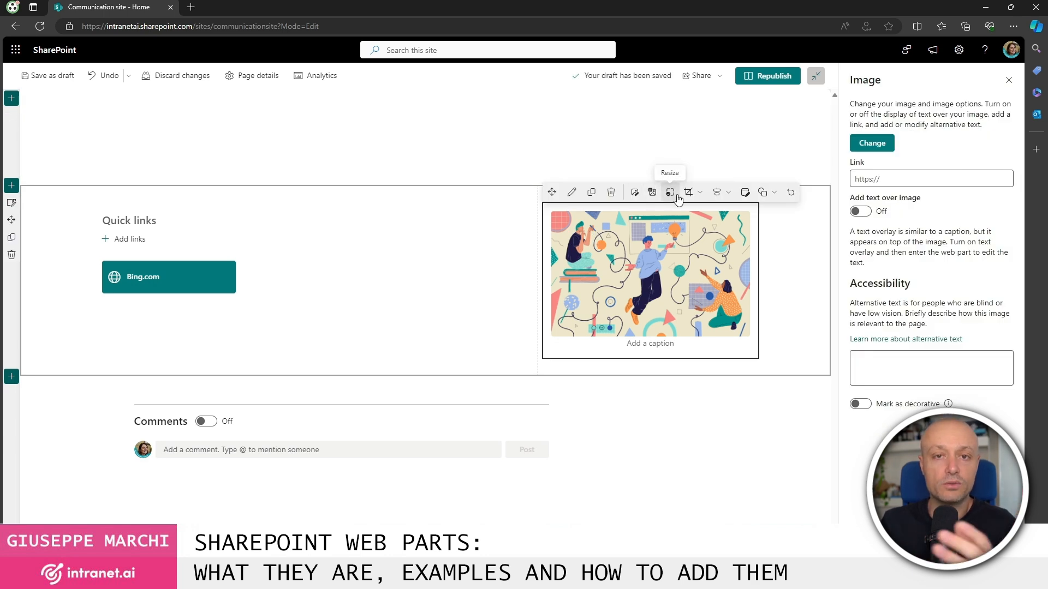
Turn on resizing for the Image web part and open its crop aspect ratio choices.
{"action": "left_click", "coordinate": [674, 197]}
{"action": "mouse_move", "coordinate": [748, 336]}
{"action": "left_mouse_down"}
{"action": "mouse_move", "coordinate": [686, 319]}
{"action": "mouse_move", "coordinate": [755, 342]}
{"action": "left_mouse_up"}
{"action": "left_click", "coordinate": [763, 348]}
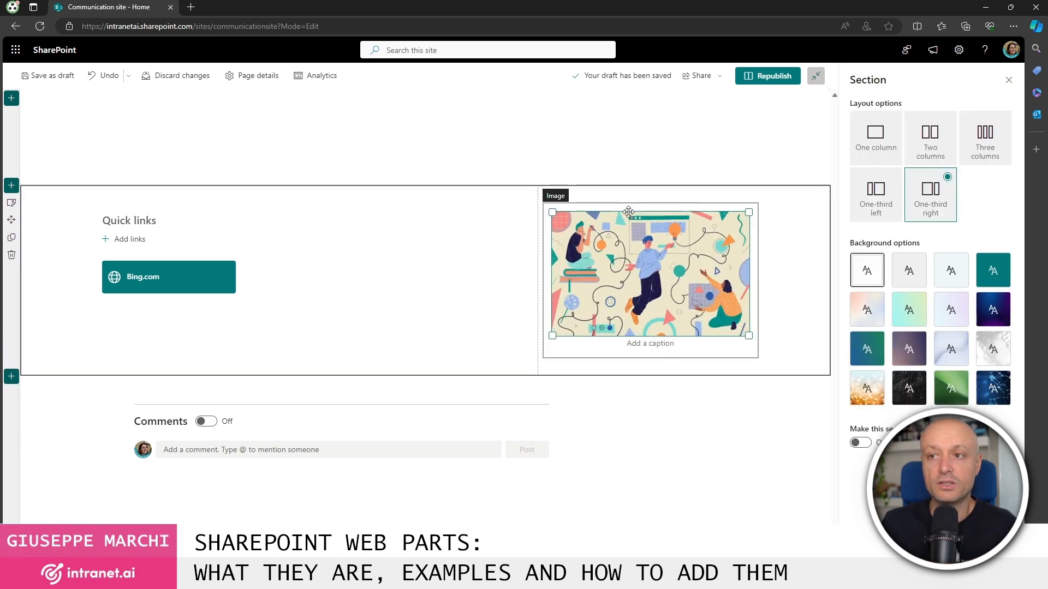
{"action": "left_click", "coordinate": [603, 226]}
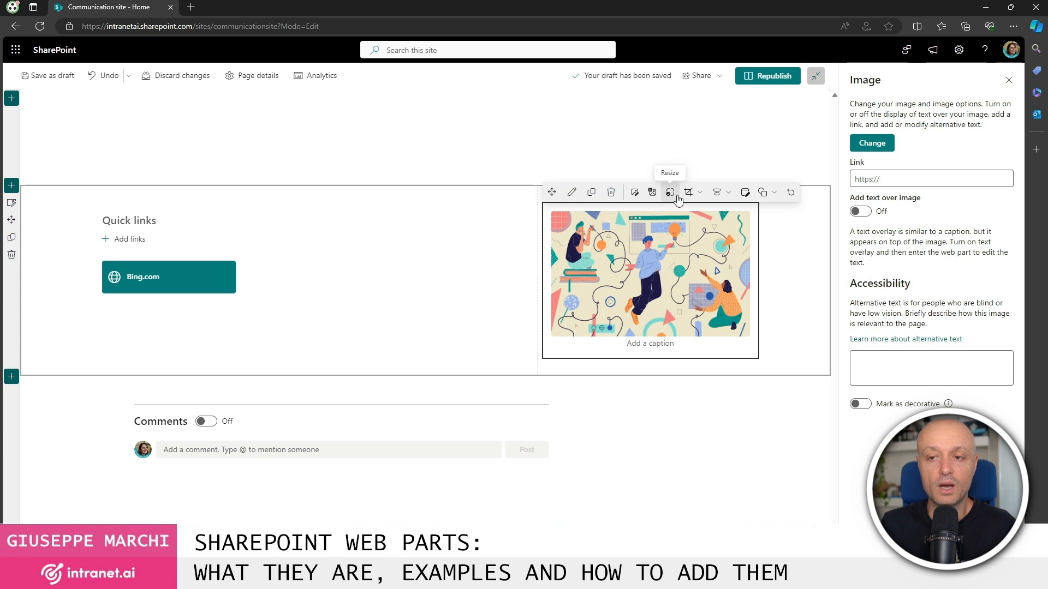
{"action": "left_click", "coordinate": [690, 192]}
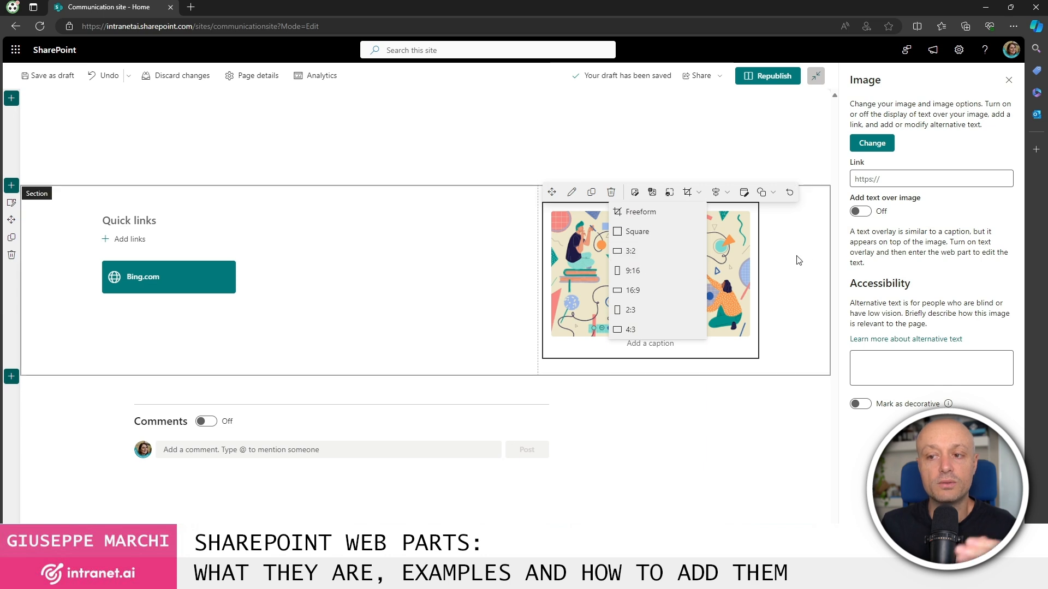
Look through the text, media and content web parts that can be inserted above the Quick links web part.
{"action": "left_click", "coordinate": [309, 195]}
{"action": "scroll", "coordinate": [288, 264], "scroll_direction": "down", "scroll_amount": 1}
{"action": "scroll", "coordinate": [273, 267], "scroll_direction": "up", "scroll_amount": 1}
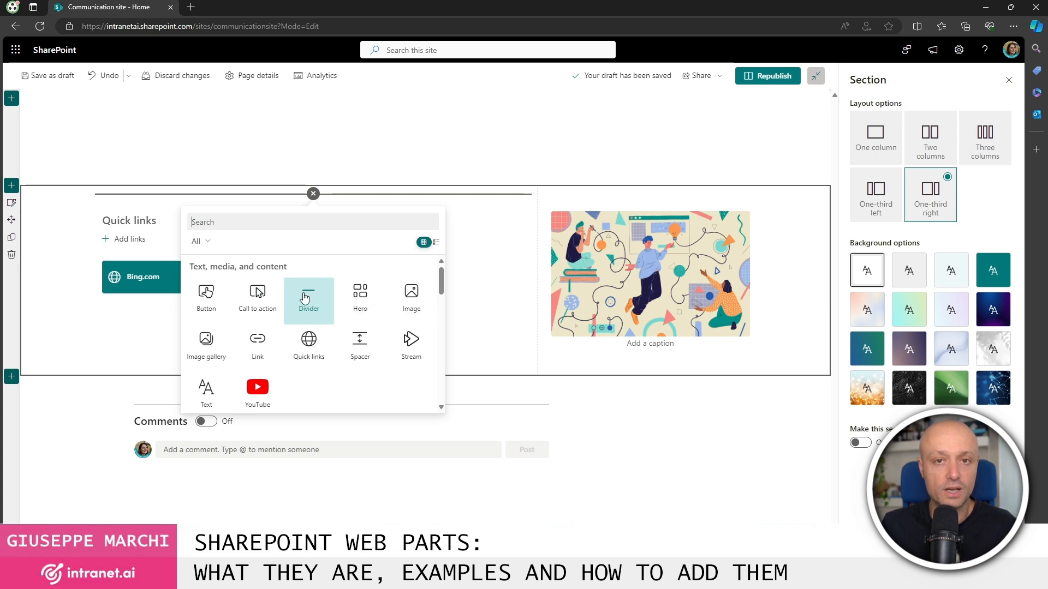
{"action": "scroll", "coordinate": [328, 360], "scroll_direction": "down", "scroll_amount": 1}
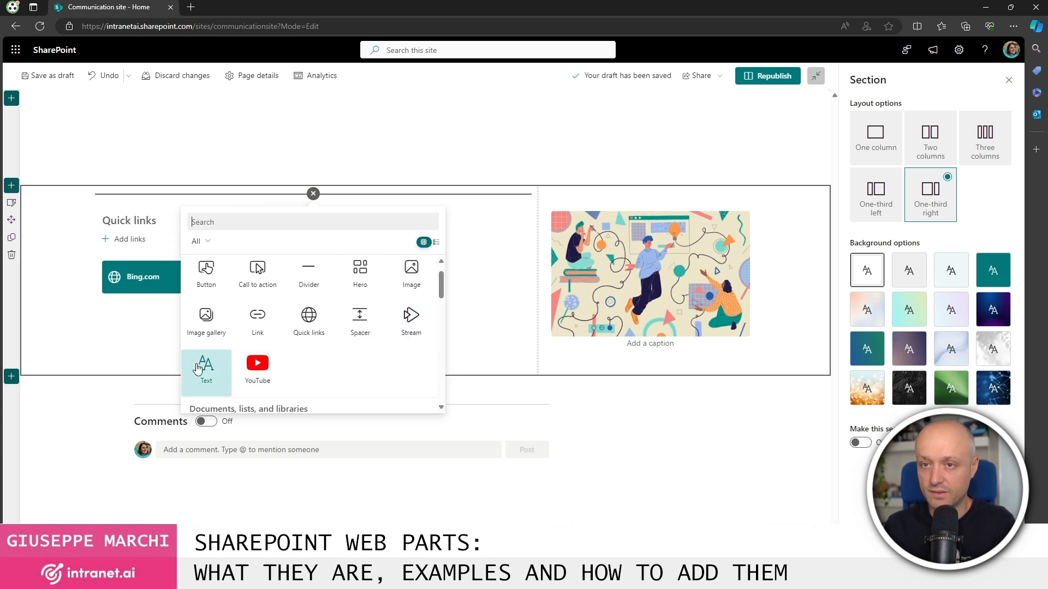
{"action": "left_click", "coordinate": [269, 164]}
Add a Text web part to the upper one-column section with the text "Add your text here".
{"action": "left_click", "coordinate": [429, 109]}
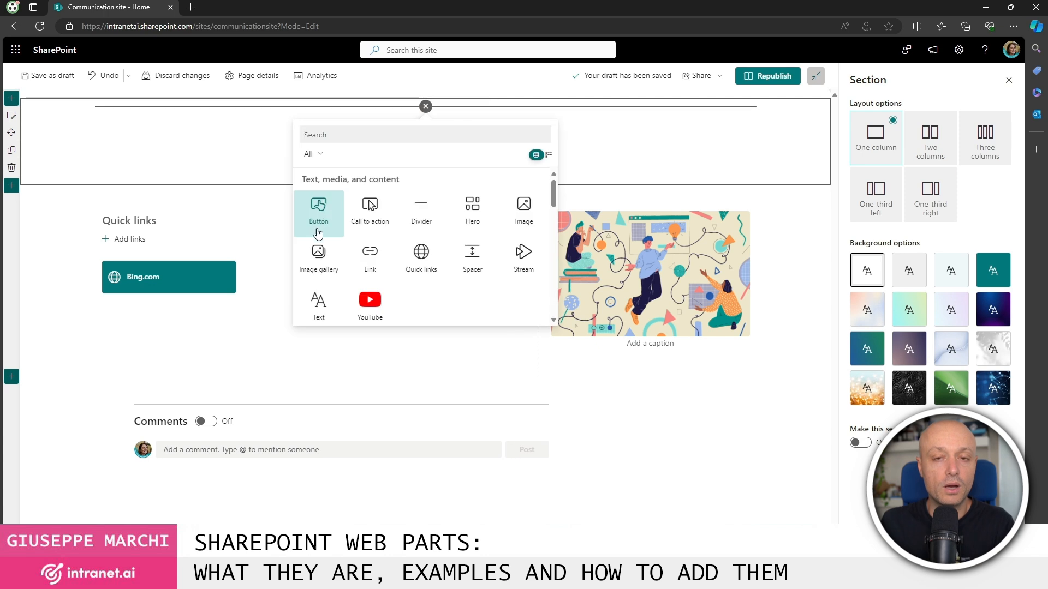
{"action": "left_click", "coordinate": [317, 208]}
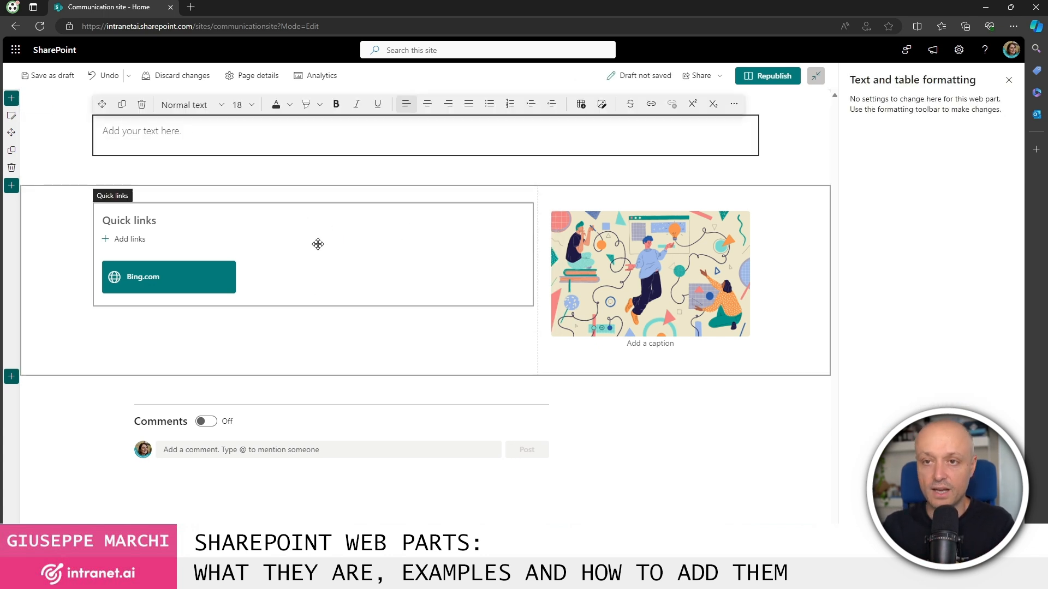
{"action": "type", "text": "Add your text"}
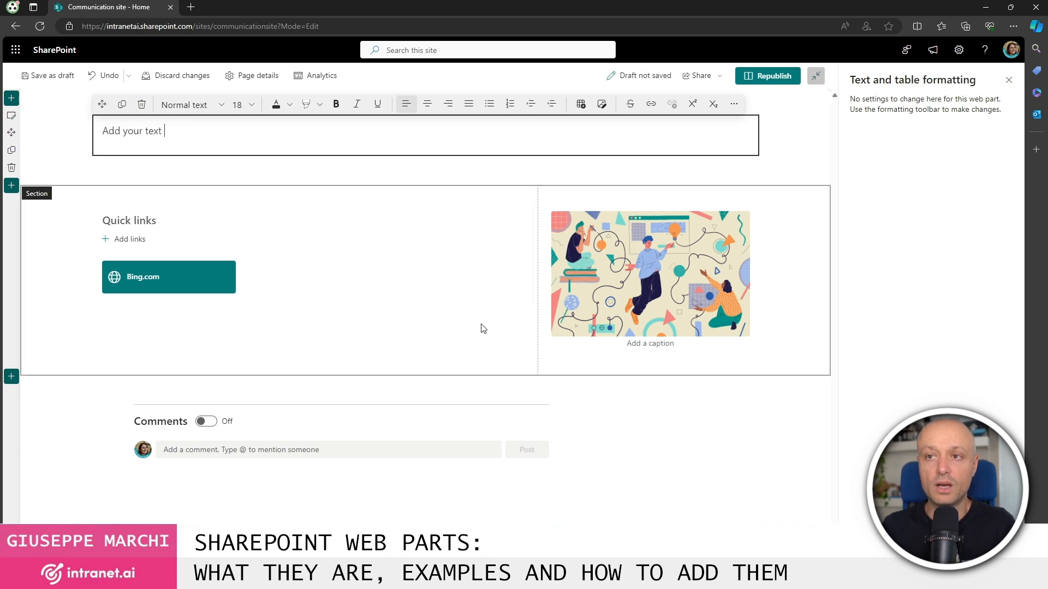
Format the whole text as bold, with the Heading 2 style and font size 16.
{"action": "key", "text": "ctrl+a"}
{"action": "left_click", "coordinate": [336, 104]}
{"action": "left_click", "coordinate": [210, 106]}
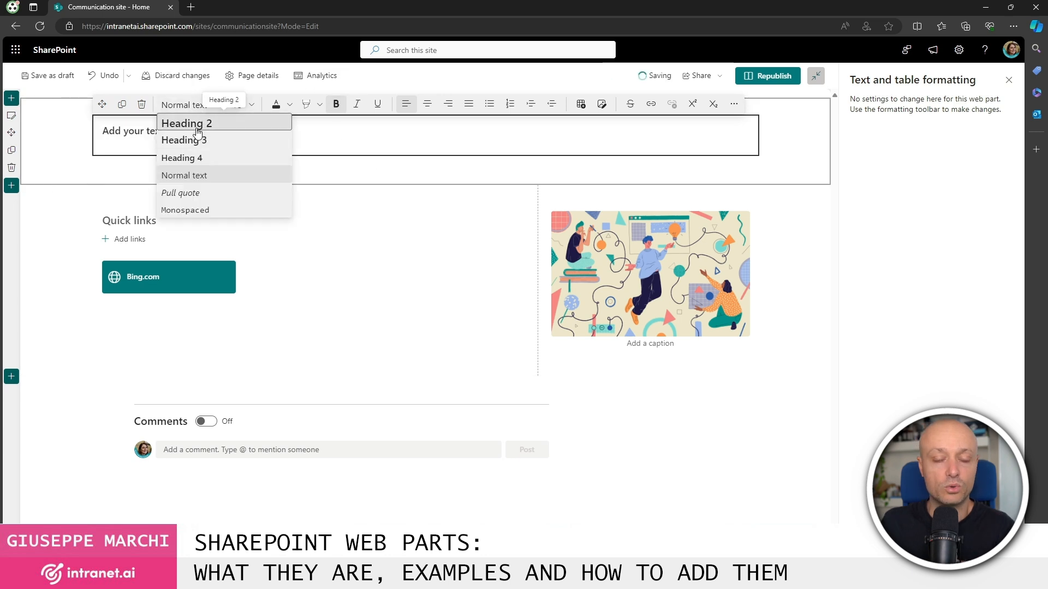
{"action": "left_click", "coordinate": [180, 123]}
{"action": "left_click", "coordinate": [243, 104]}
{"action": "left_click", "coordinate": [237, 176]}
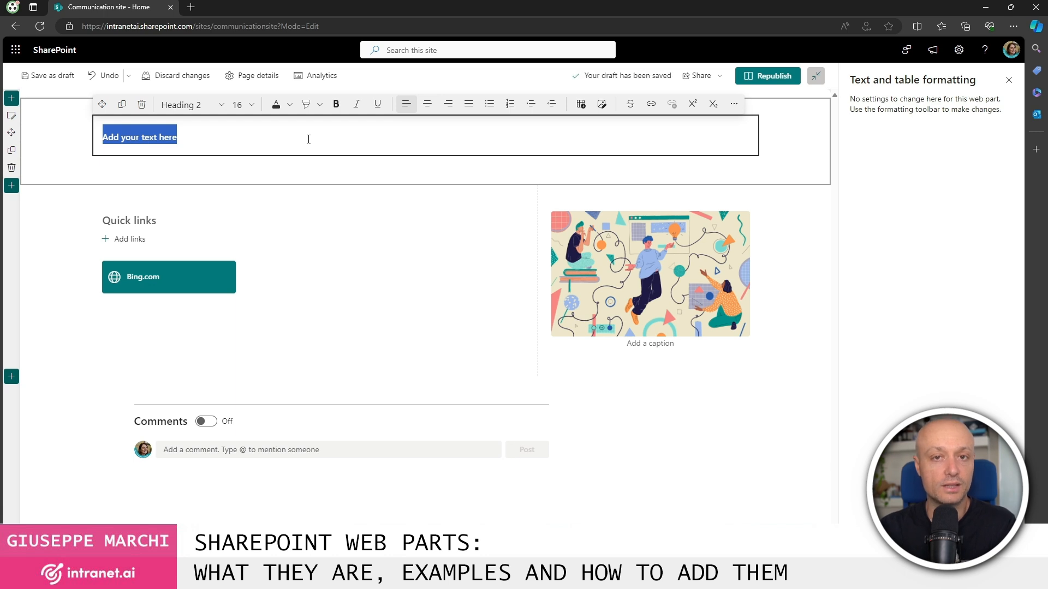
{"action": "left_click", "coordinate": [217, 144]}
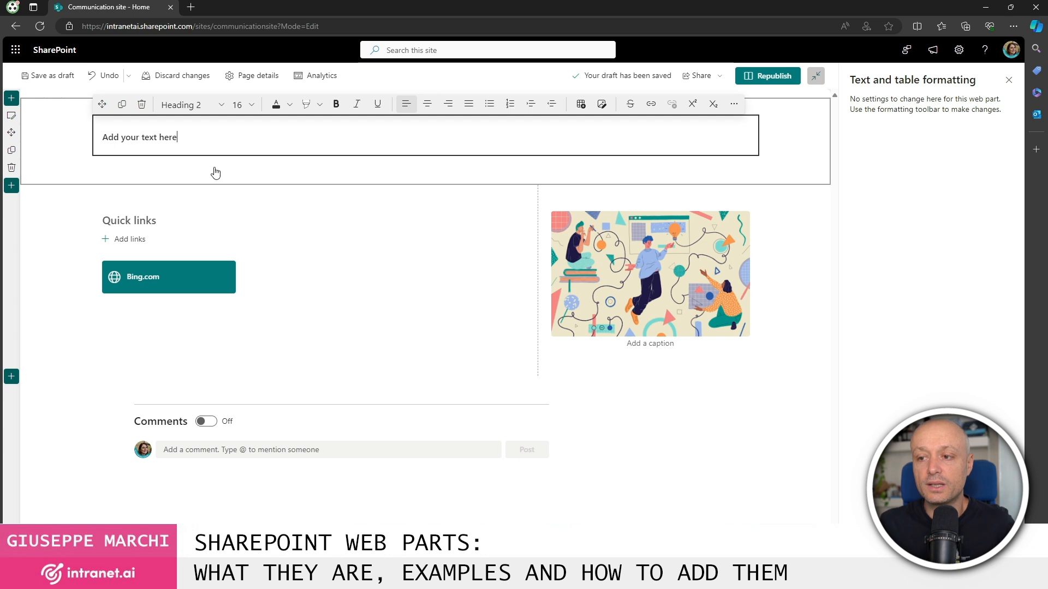
Browse the web part categories available above the Quick links web part and search them for "hero".
{"action": "left_click", "coordinate": [313, 190]}
{"action": "scroll", "coordinate": [362, 322], "scroll_direction": "down", "scroll_amount": 10}
{"action": "scroll", "coordinate": [360, 310], "scroll_direction": "down", "scroll_amount": 2}
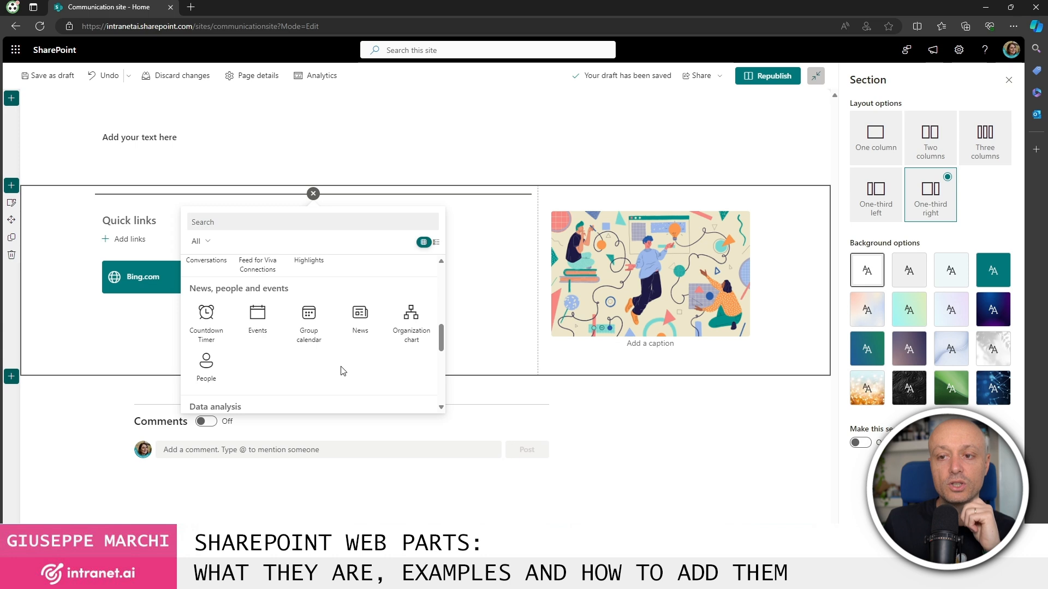
{"action": "scroll", "coordinate": [339, 370], "scroll_direction": "down", "scroll_amount": 1}
{"action": "scroll", "coordinate": [321, 340], "scroll_direction": "down", "scroll_amount": 1}
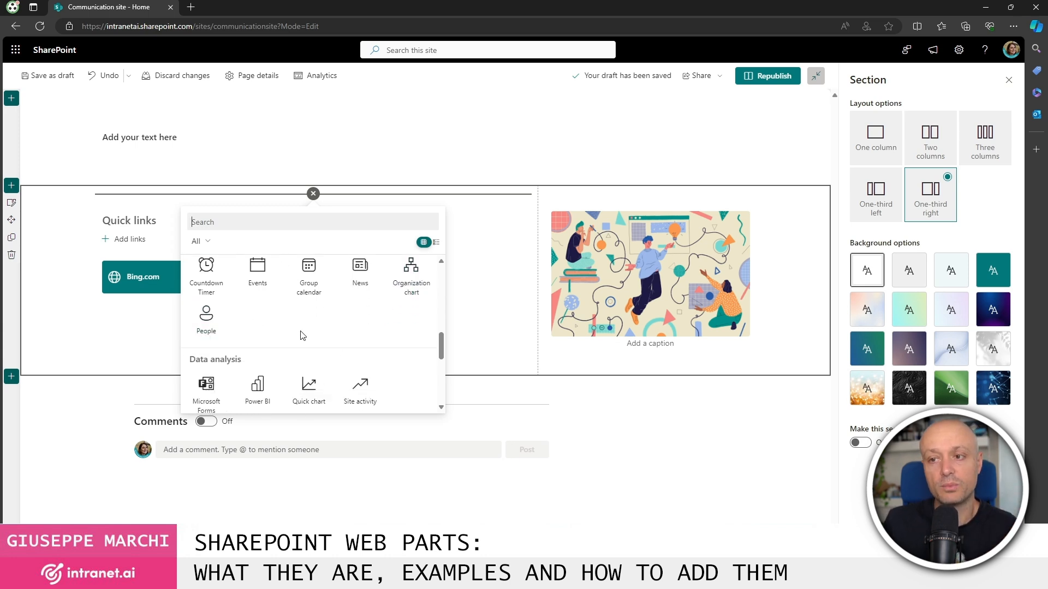
{"action": "scroll", "coordinate": [303, 336], "scroll_direction": "up", "scroll_amount": 5}
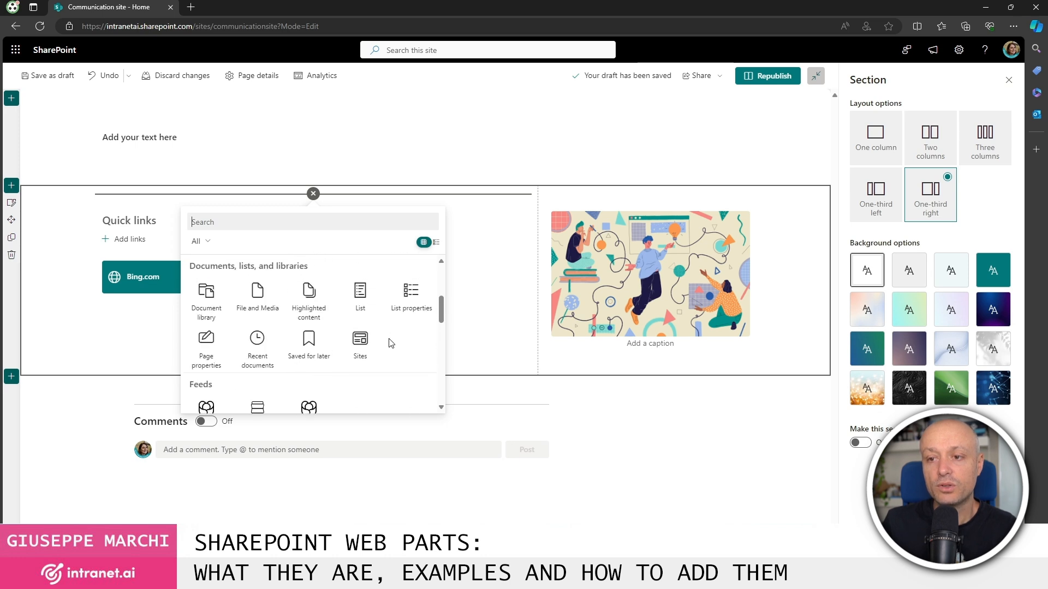
{"action": "left_click", "coordinate": [258, 222]}
{"action": "type", "text": "hero"}
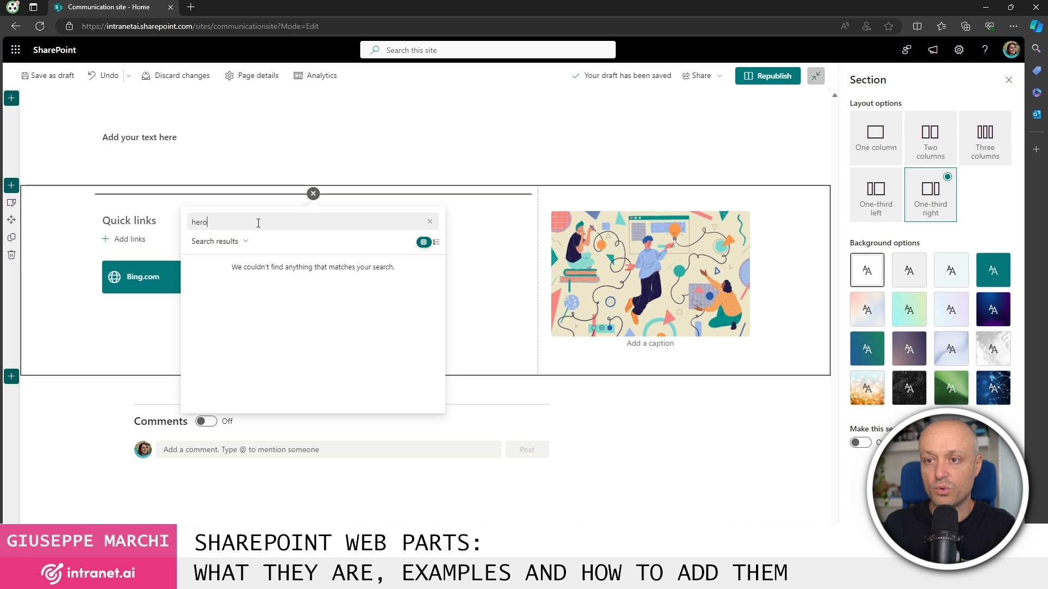